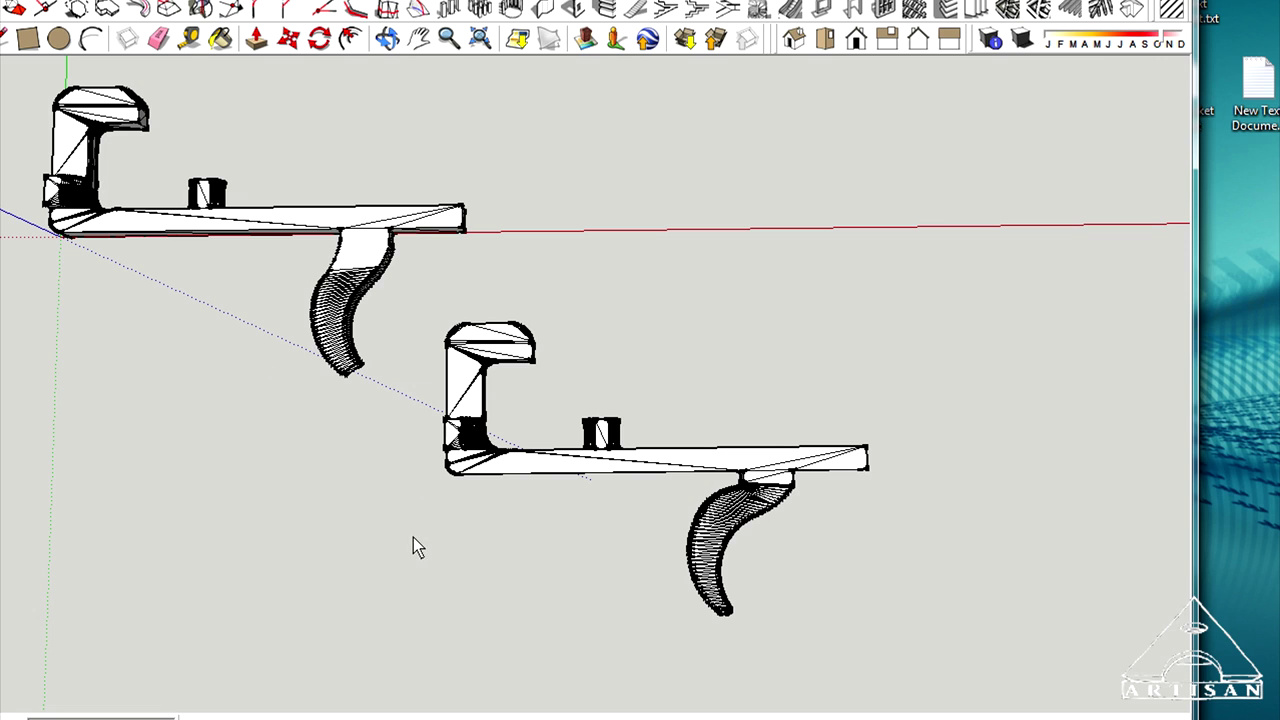
Compare the curved levers of the two part models and check the part against the reference photos in the browser.
{"action": "scroll", "coordinate": [765, 515], "scroll_direction": "up", "scroll_amount": 5}
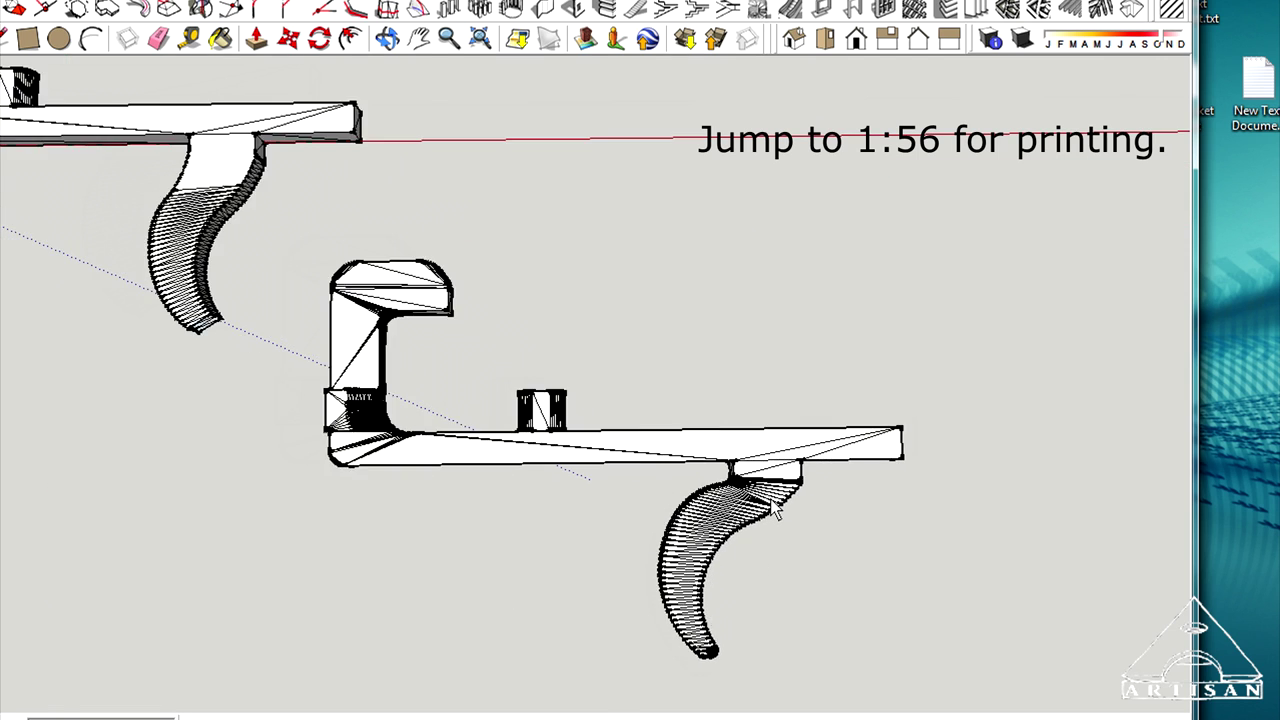
{"action": "scroll", "coordinate": [768, 512], "scroll_direction": "up", "scroll_amount": 4}
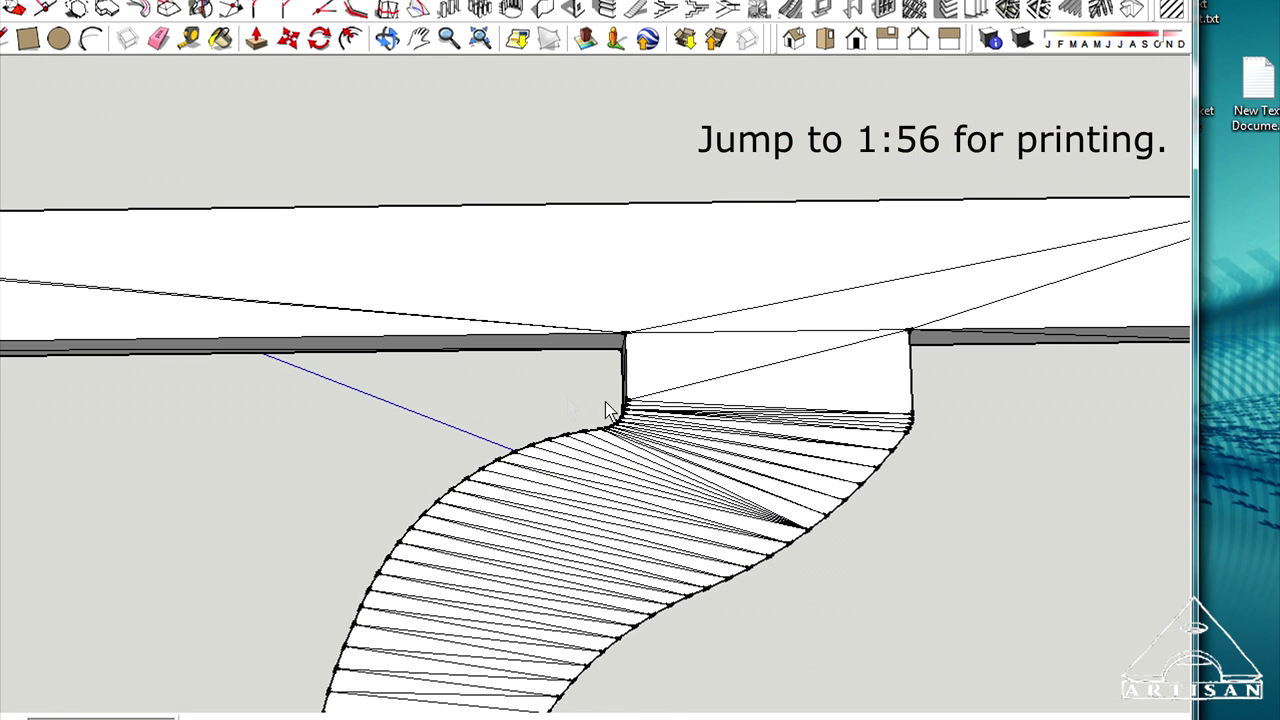
{"action": "scroll", "coordinate": [572, 495], "scroll_direction": "down", "scroll_amount": 5}
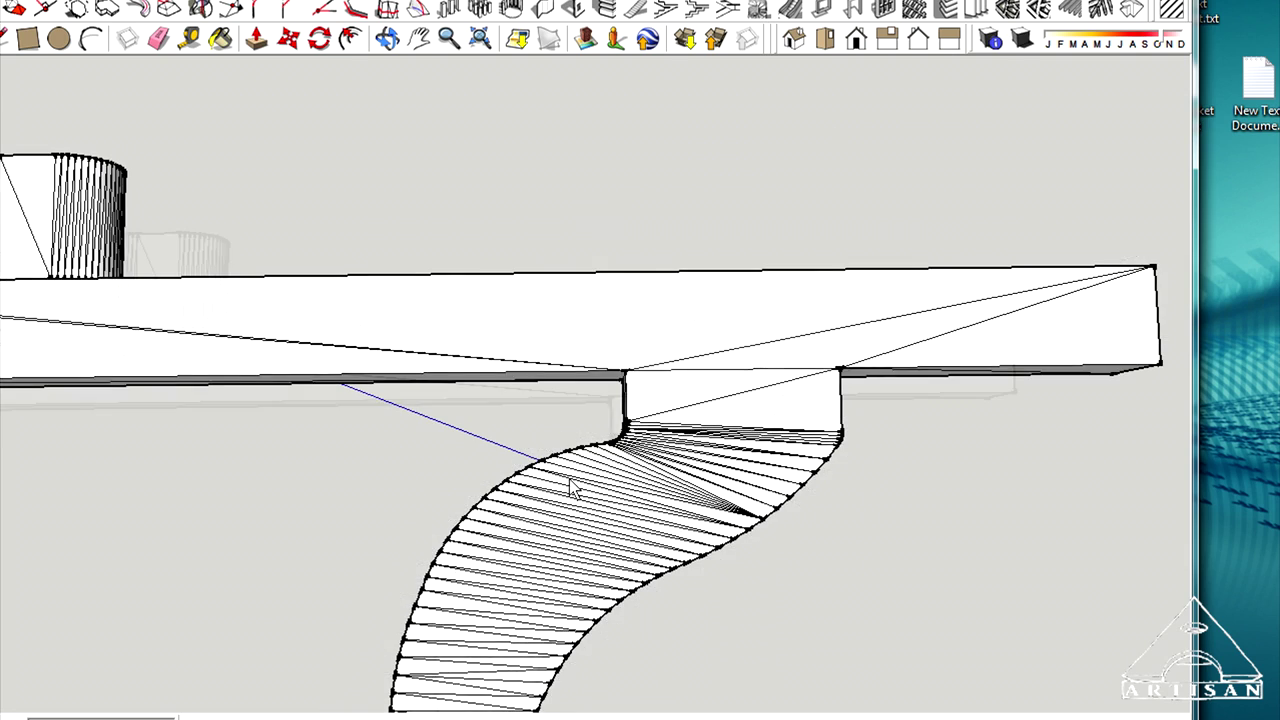
{"action": "scroll", "coordinate": [572, 495], "scroll_direction": "up", "scroll_amount": 3}
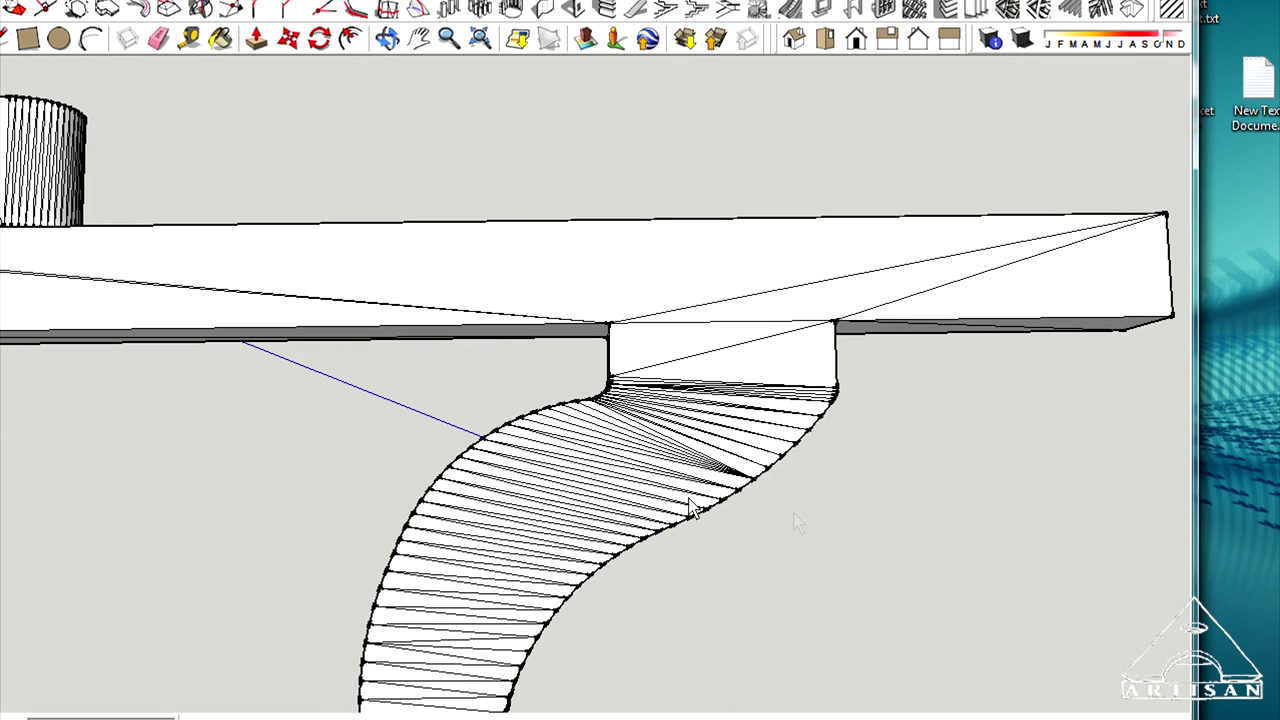
{"action": "scroll", "coordinate": [523, 466], "scroll_direction": "down", "scroll_amount": 5}
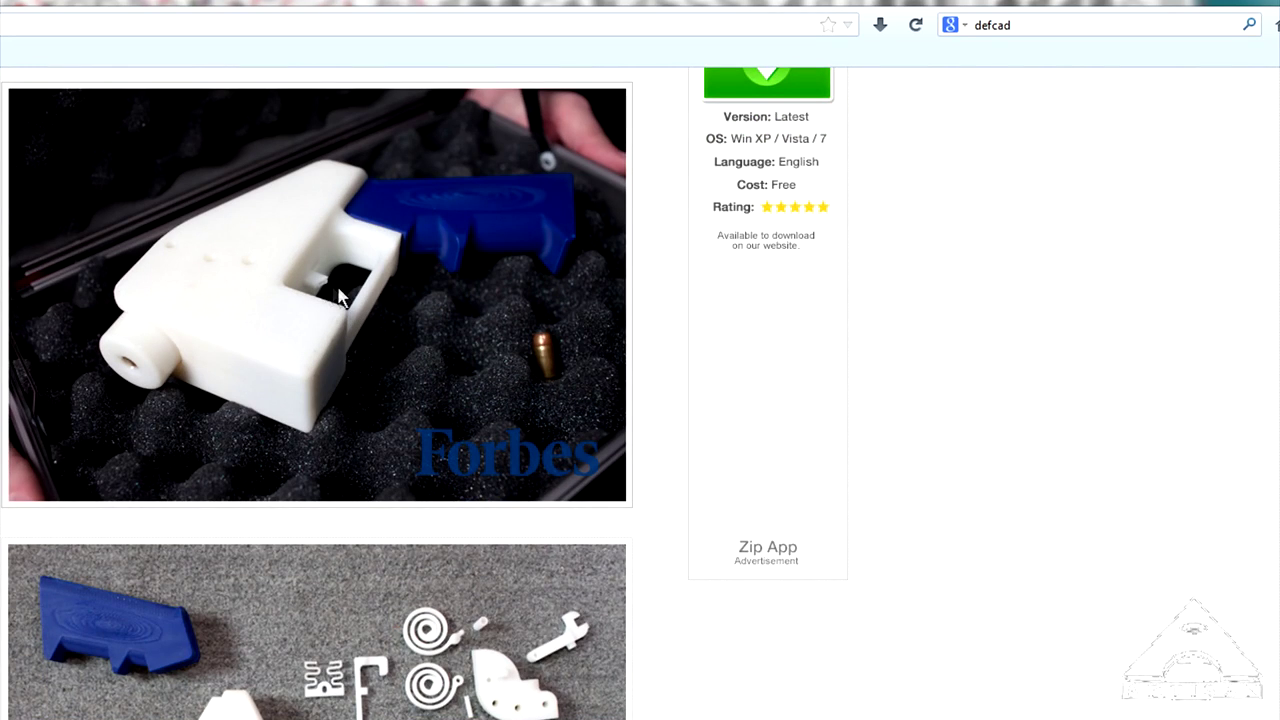
{"action": "scroll", "coordinate": [274, 374], "scroll_direction": "down", "scroll_amount": 2}
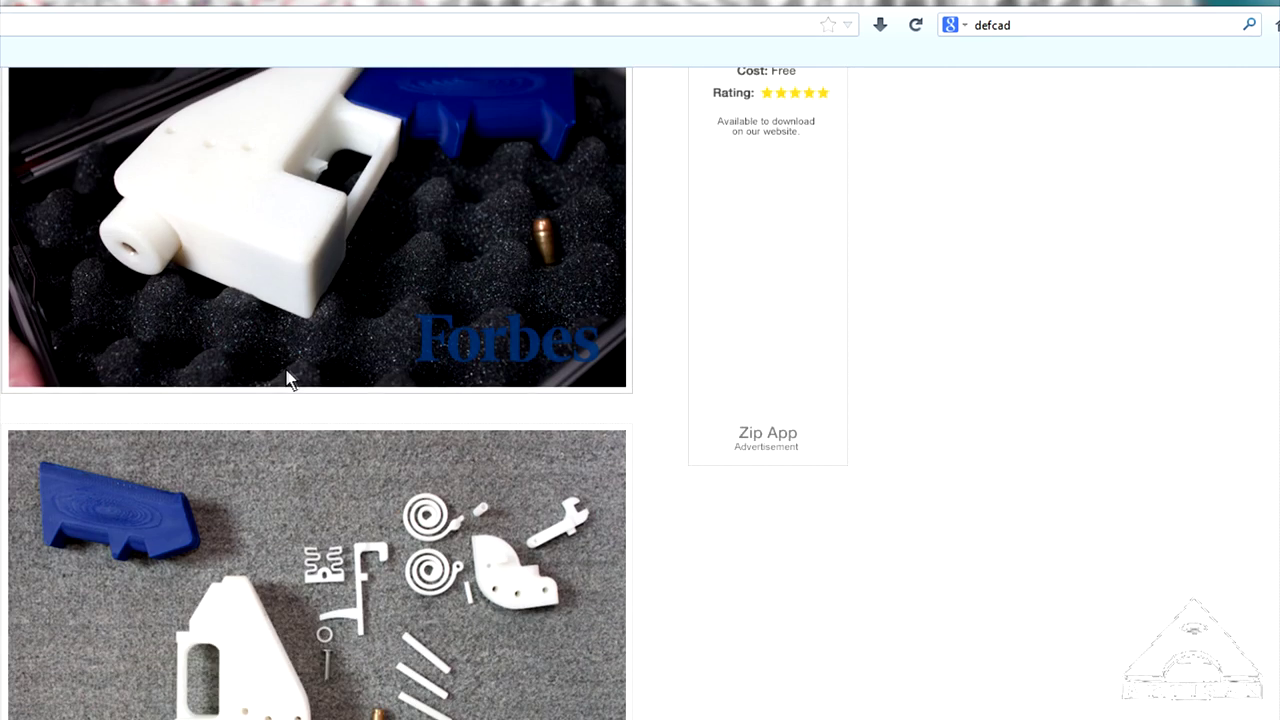
{"action": "scroll", "coordinate": [290, 376], "scroll_direction": "up", "scroll_amount": 2}
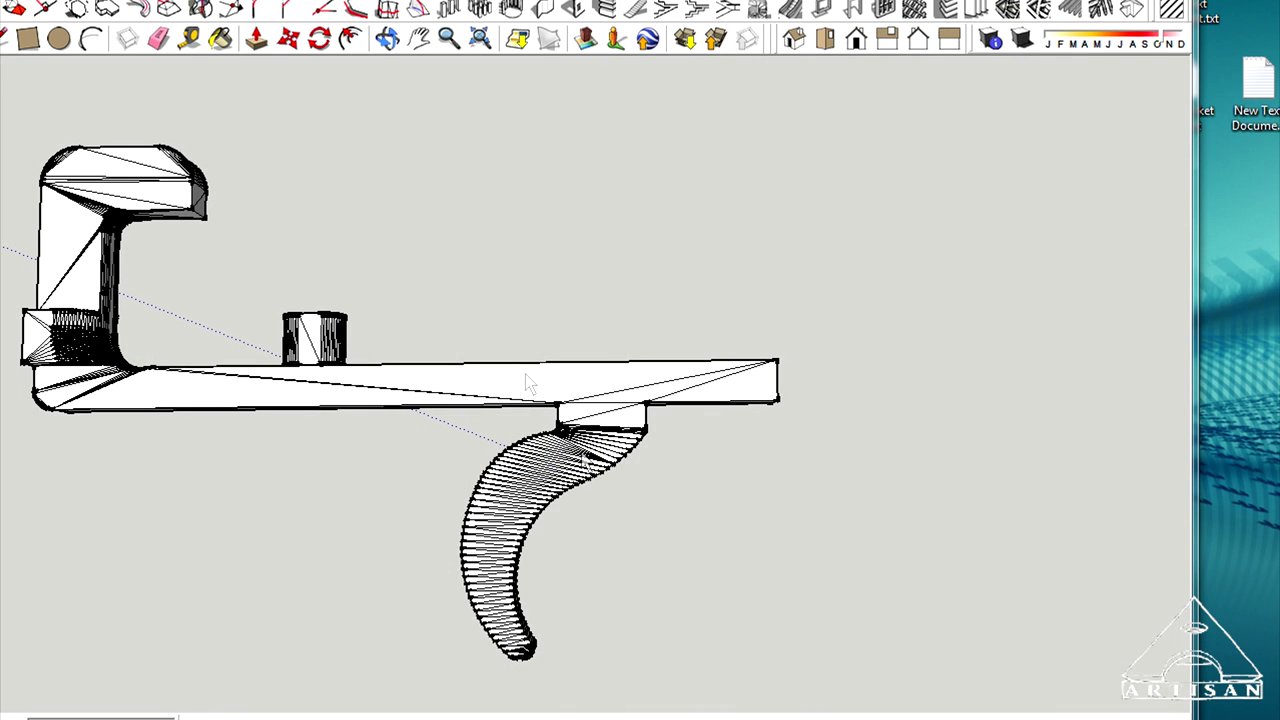
{"action": "scroll", "coordinate": [570, 425], "scroll_direction": "up", "scroll_amount": 6}
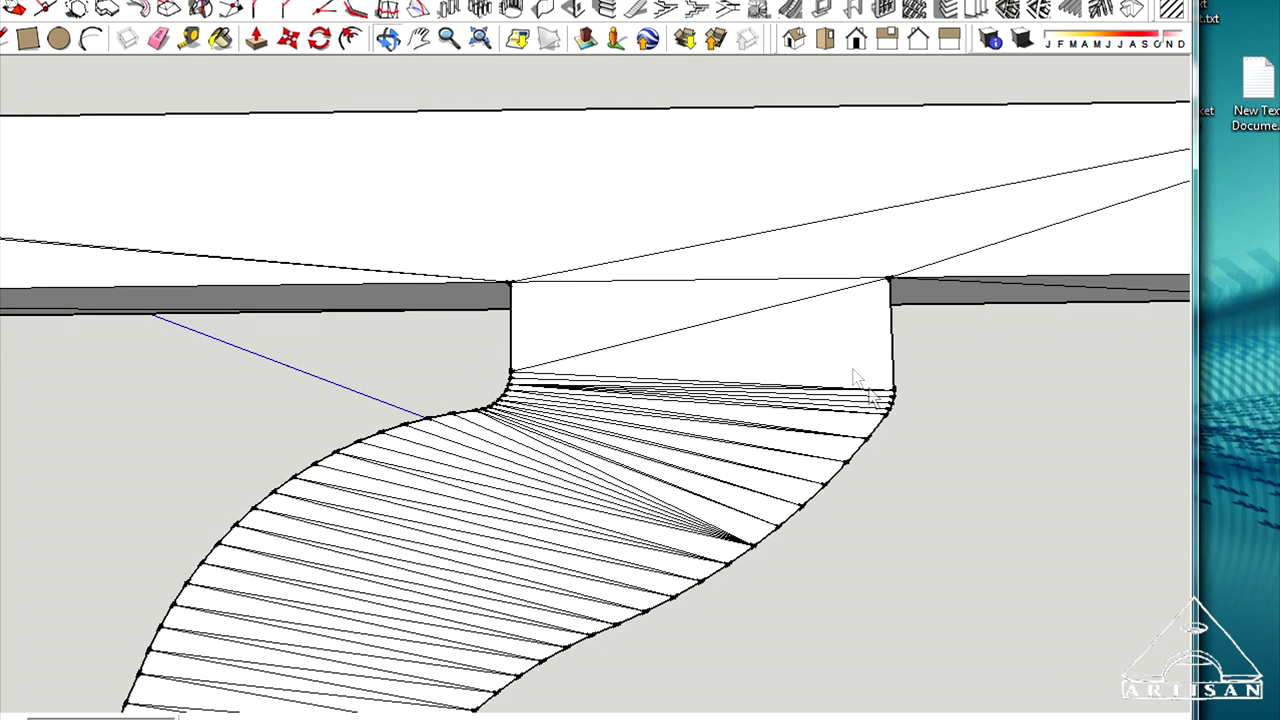
{"action": "scroll", "coordinate": [674, 474], "scroll_direction": "down", "scroll_amount": 10}
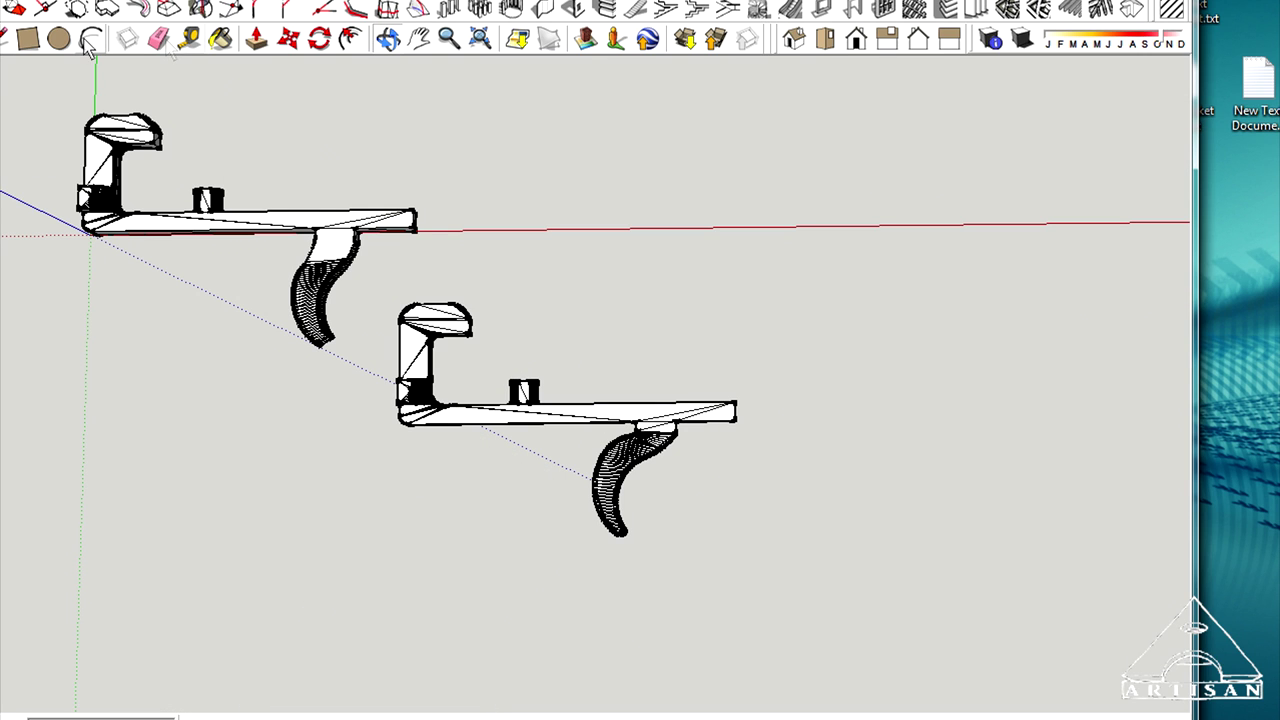
Delete the second copy of the part, the one with the already rounded lever tip.
{"action": "left_click", "coordinate": [490, 428]}
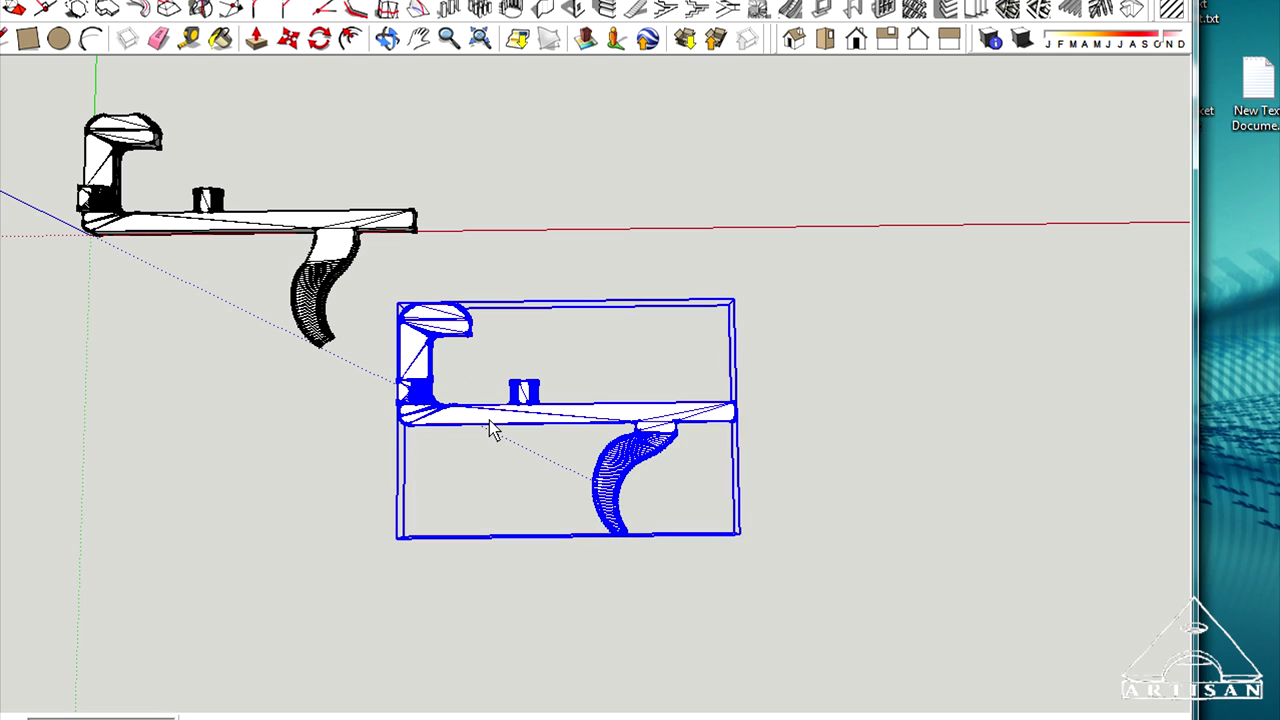
{"action": "key", "text": "Delete"}
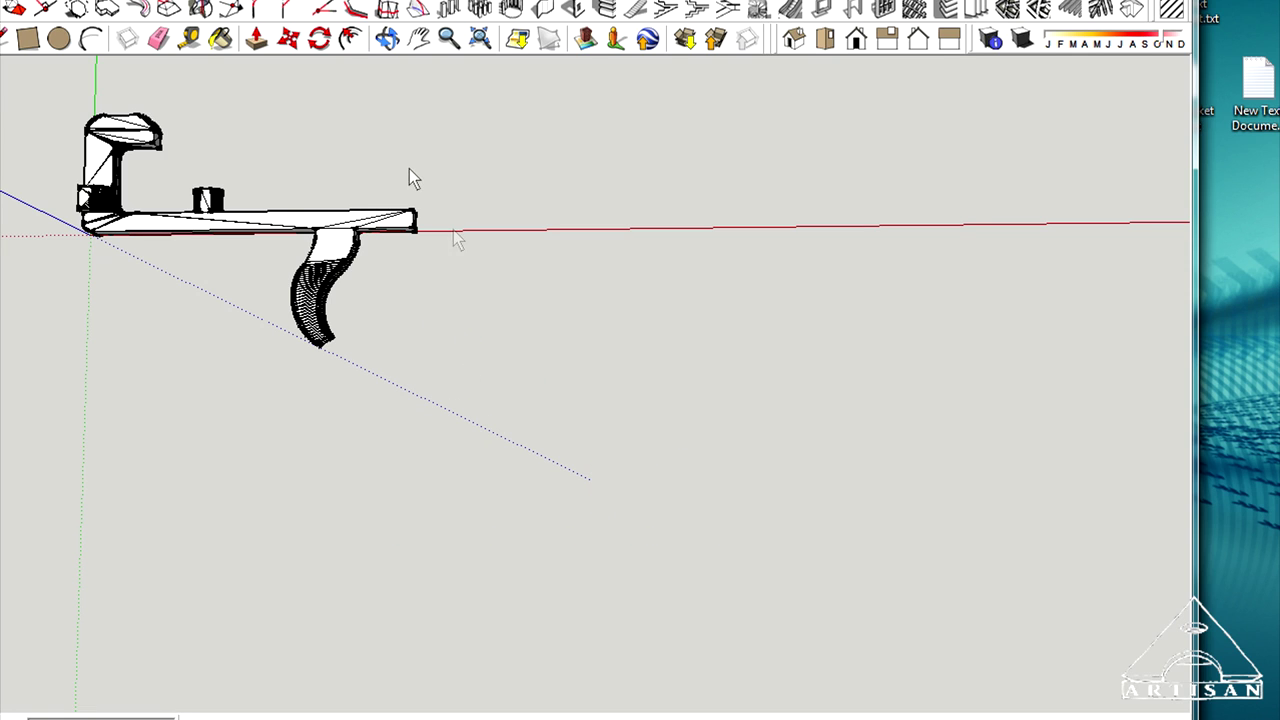
Draw an outward-bulging arc between the two lower corners of the open end of the remaining part's curved lever.
{"action": "scroll", "coordinate": [409, 168], "scroll_direction": "up", "scroll_amount": 3}
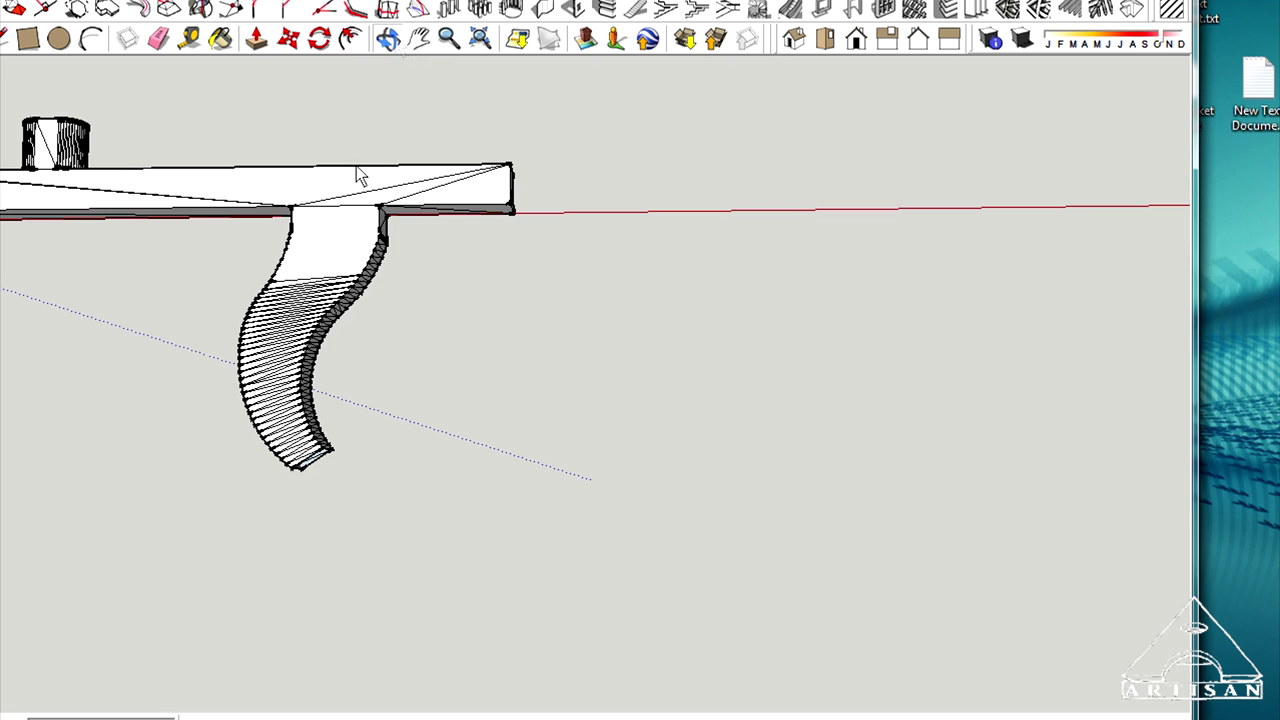
{"action": "middle_click_drag", "start_coordinate": [363, 177], "coordinate": [260, 179]}
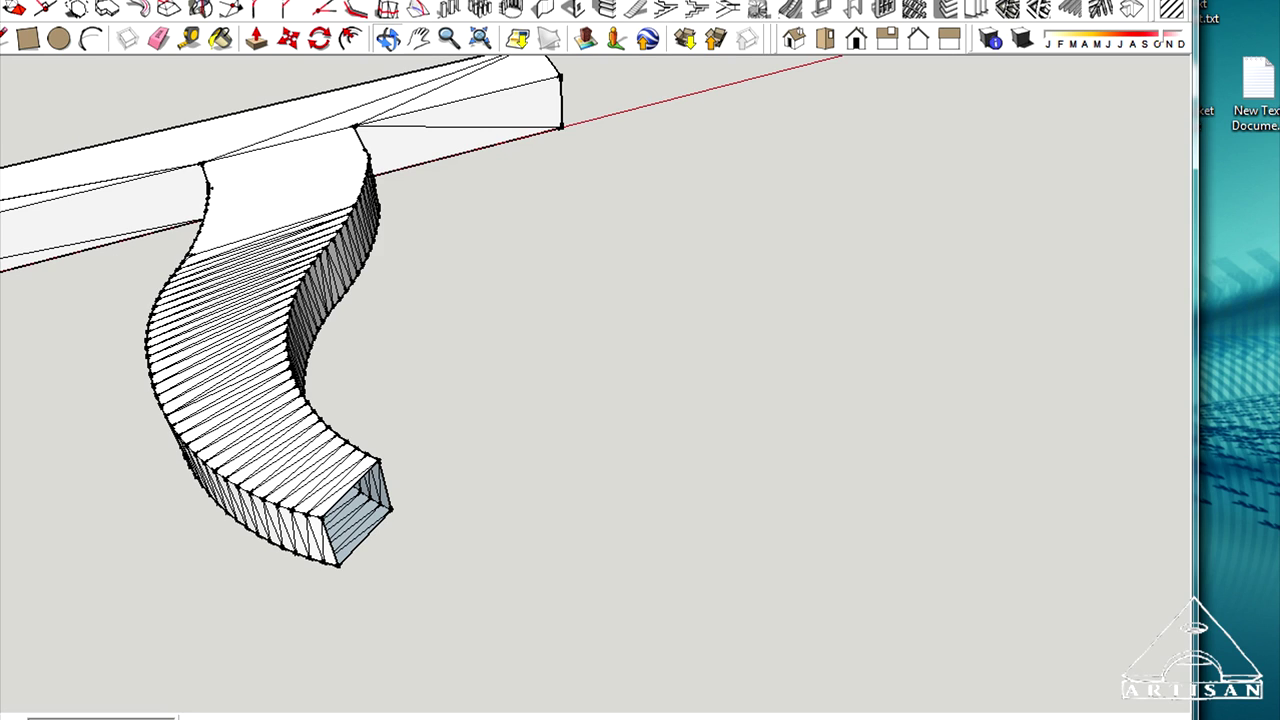
{"action": "left_click", "coordinate": [338, 565]}
{"action": "left_click", "coordinate": [390, 510]}
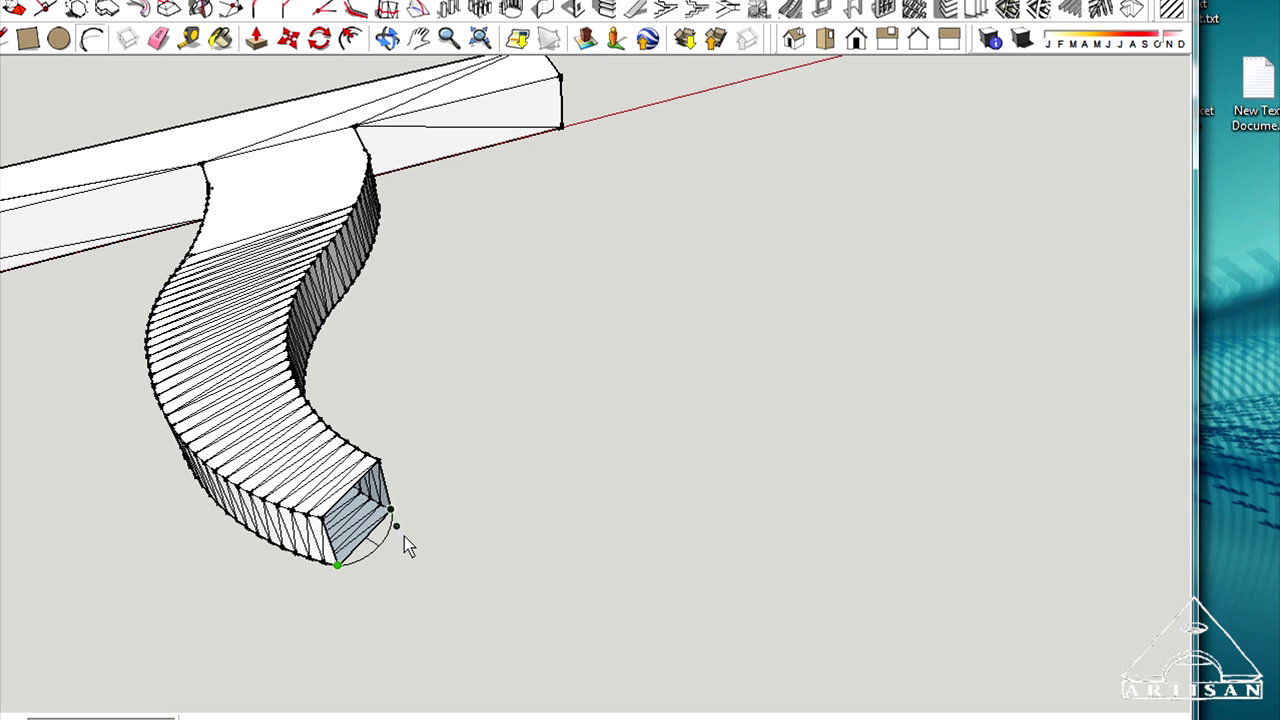
{"action": "scroll", "coordinate": [390, 546], "scroll_direction": "up", "scroll_amount": 5}
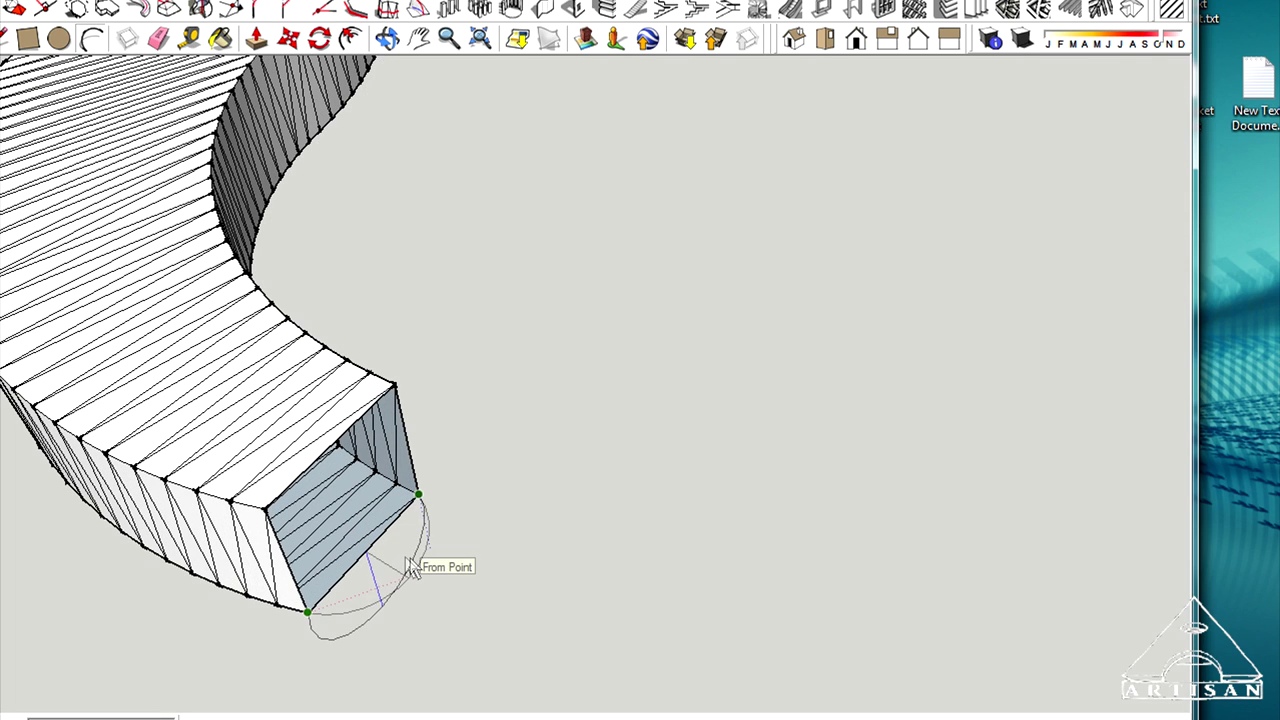
{"action": "left_click", "coordinate": [405, 559]}
{"action": "left_click", "coordinate": [127, 38]}
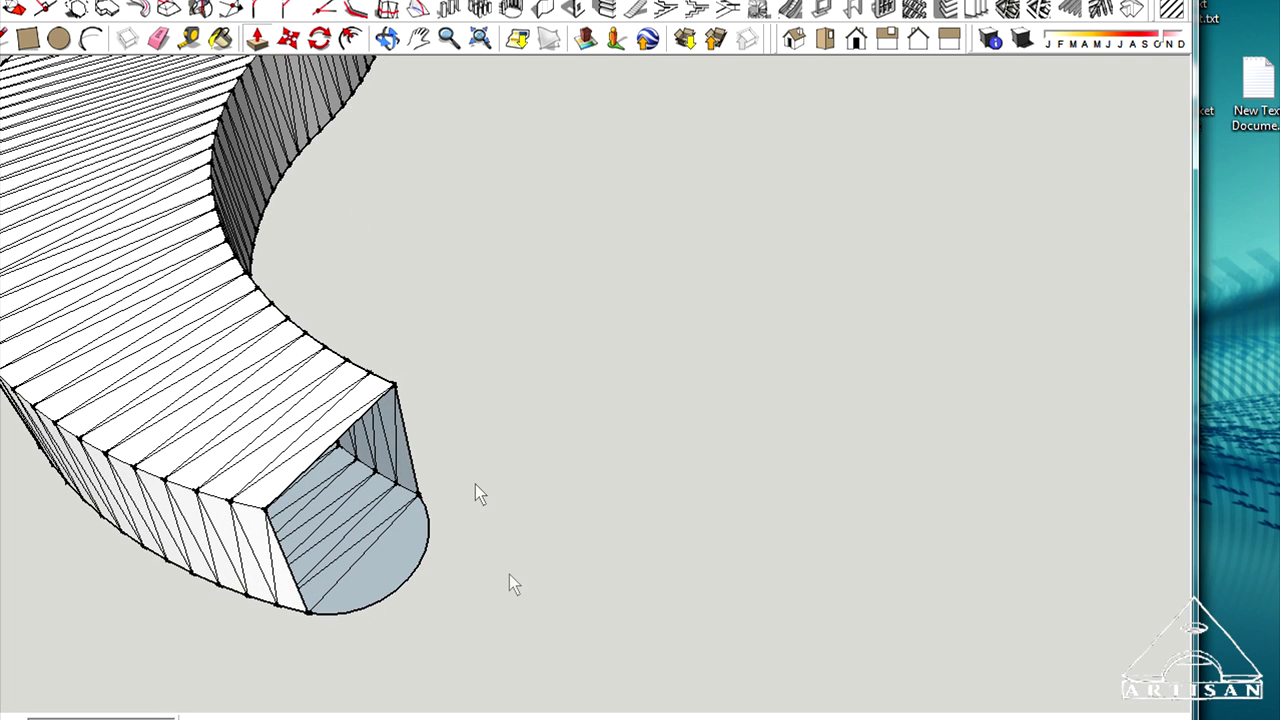
Push/Pull the new arc face up to the lever's upper surface to close the open end with a rounded tip.
{"action": "left_click", "coordinate": [398, 565]}
{"action": "key", "text": "p"}
{"action": "left_click", "coordinate": [398, 565]}
{"action": "left_click", "coordinate": [380, 500]}
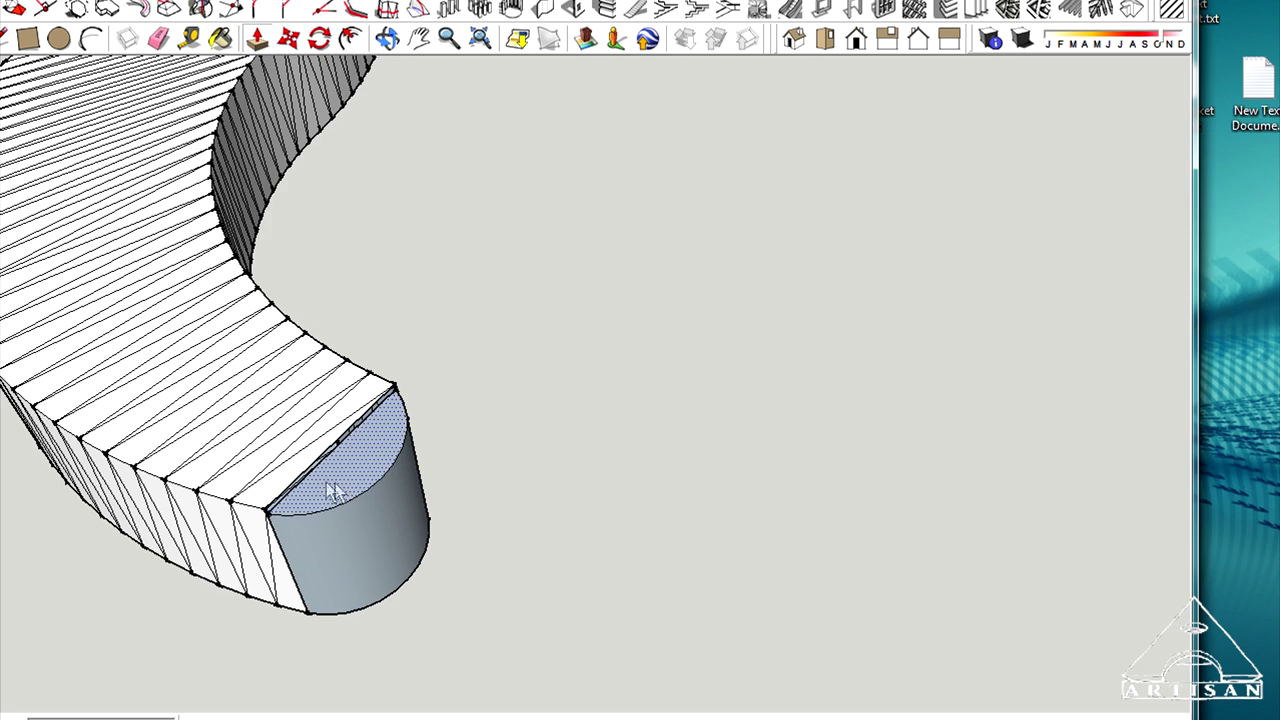
{"action": "key", "text": "space"}
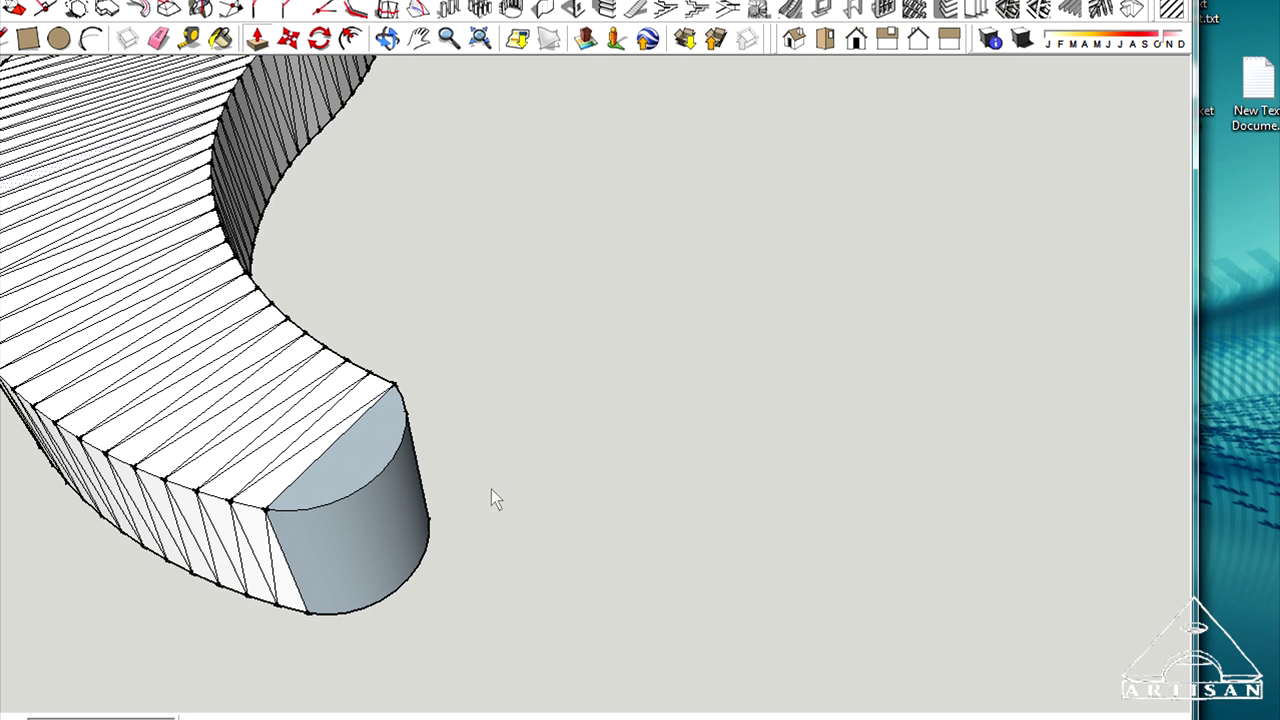
Reverse the top and curved side faces of the rounded lever tip.
{"action": "left_click", "coordinate": [354, 463]}
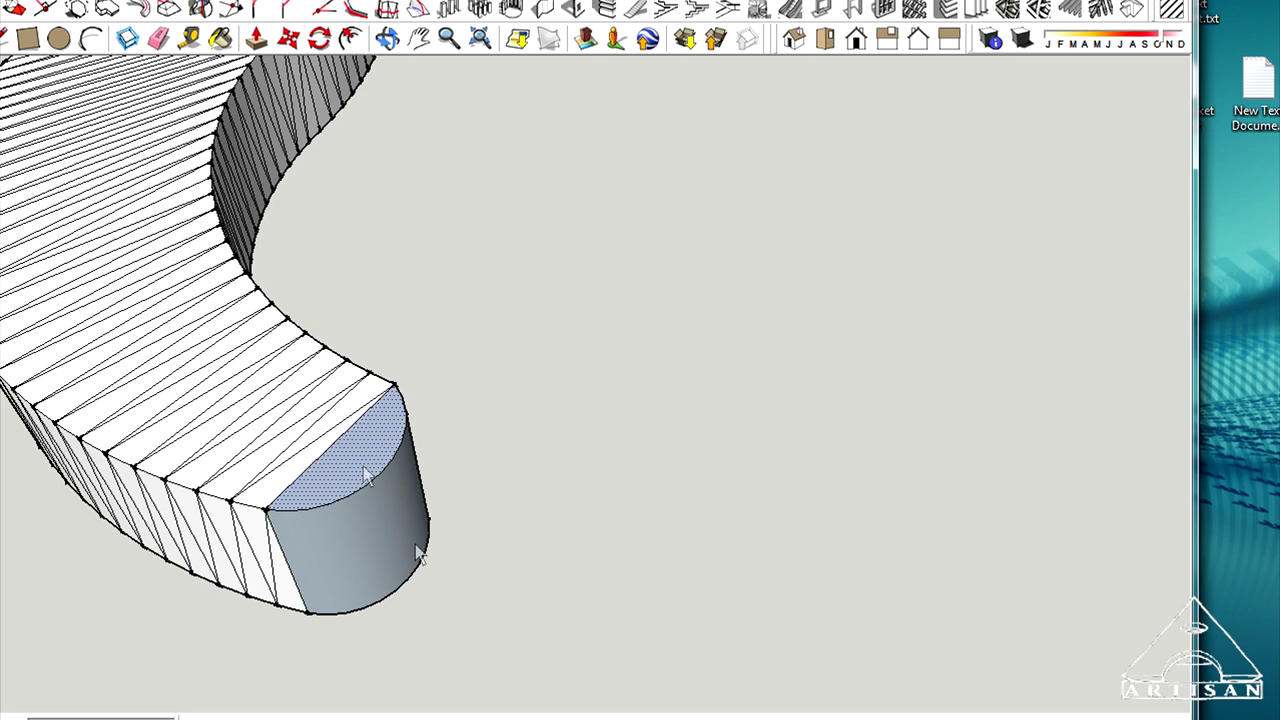
{"action": "left_click", "coordinate": [362, 523], "text": "shift"}
{"action": "right_click", "coordinate": [362, 523]}
{"action": "mouse_move", "coordinate": [449, 420]}
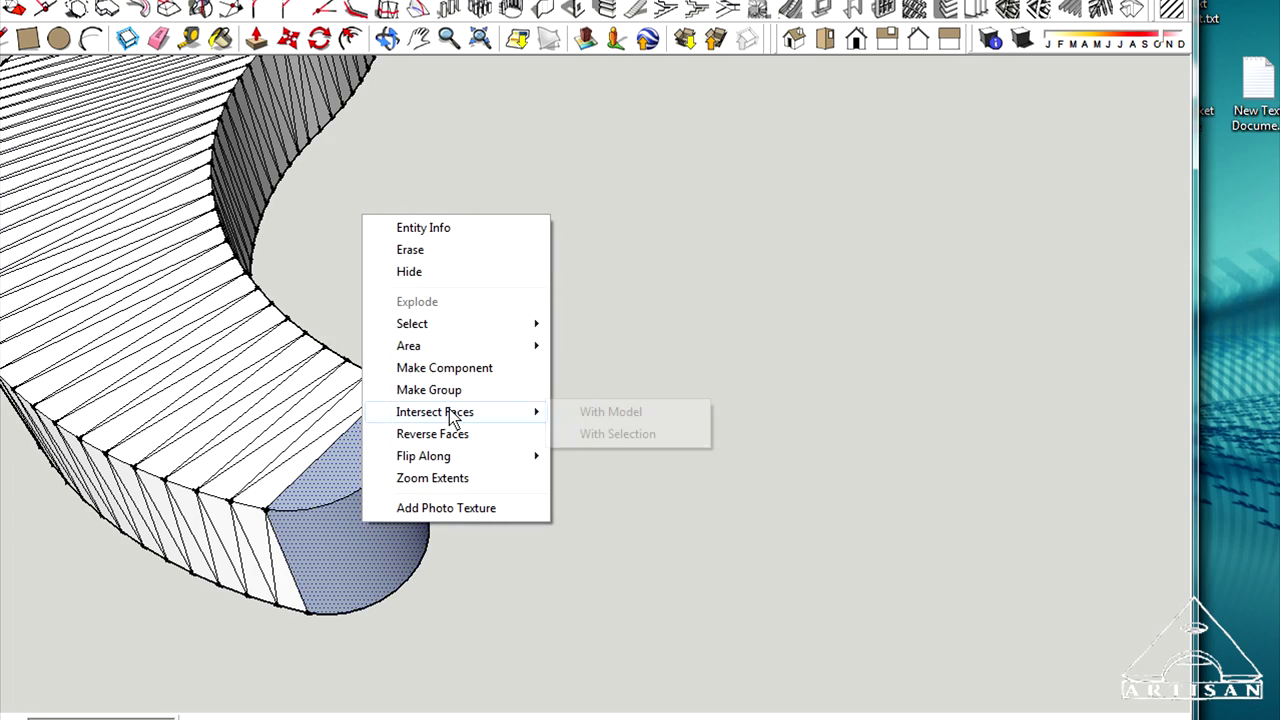
{"action": "left_click", "coordinate": [430, 433]}
Select all connected geometry of the part and open the export options.
{"action": "scroll", "coordinate": [463, 434], "scroll_direction": "up", "scroll_amount": 3}
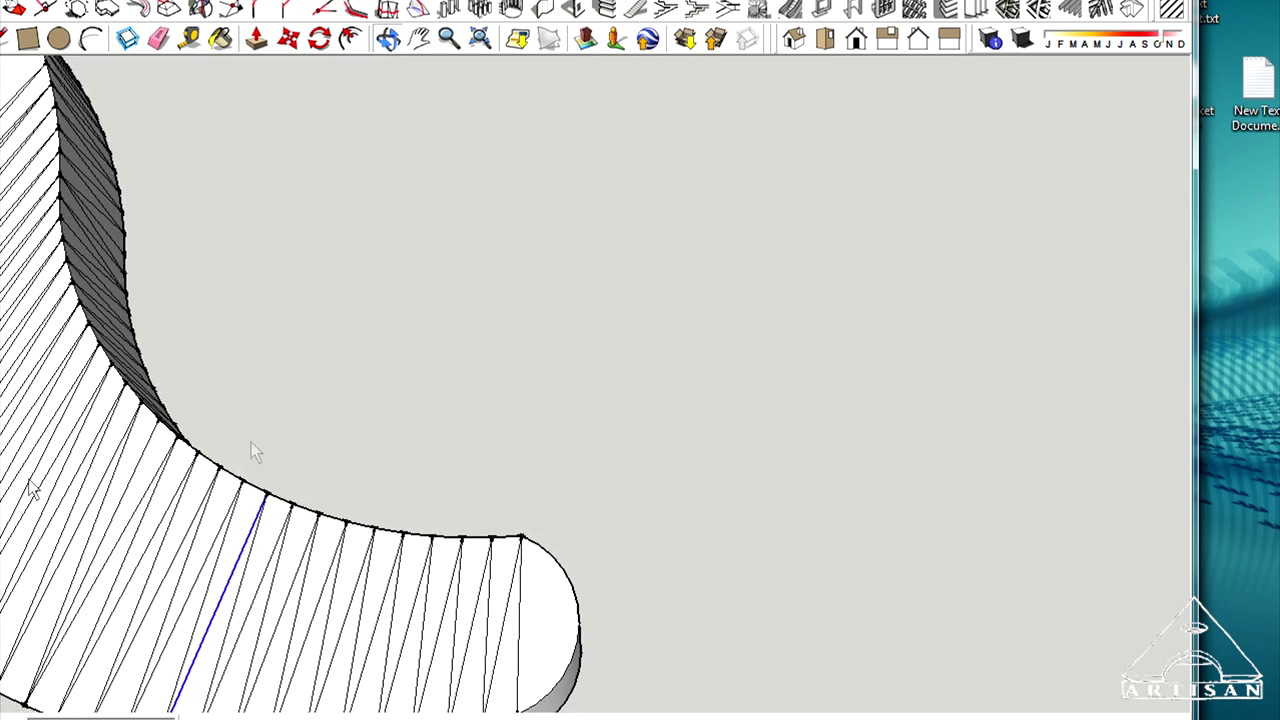
{"action": "mouse_move", "coordinate": [251, 449]}
{"action": "middle_mouse_down"}
{"action": "mouse_move", "coordinate": [160, 530]}
{"action": "mouse_move", "coordinate": [294, 449]}
{"action": "mouse_move", "coordinate": [37, 463]}
{"action": "mouse_move", "coordinate": [335, 445]}
{"action": "mouse_move", "coordinate": [423, 114]}
{"action": "mouse_move", "coordinate": [434, 436]}
{"action": "mouse_move", "coordinate": [605, 545]}
{"action": "mouse_move", "coordinate": [674, 429]}
{"action": "mouse_move", "coordinate": [494, 308]}
{"action": "mouse_move", "coordinate": [706, 400]}
{"action": "mouse_move", "coordinate": [706, 415]}
{"action": "middle_mouse_up"}
{"action": "scroll", "coordinate": [607, 545], "scroll_direction": "down", "scroll_amount": 3}
{"action": "triple_click", "coordinate": [632, 392]}
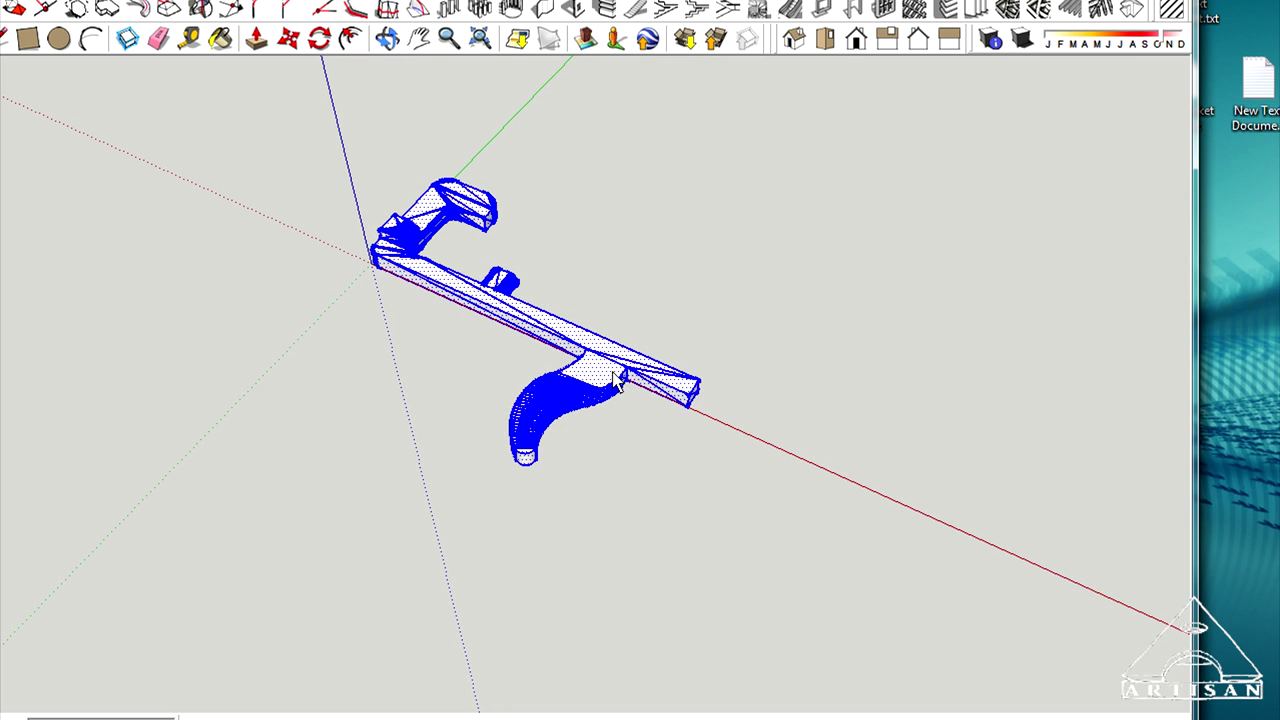
{"action": "right_click", "coordinate": [615, 375]}
{"action": "key", "text": "alt+f"}
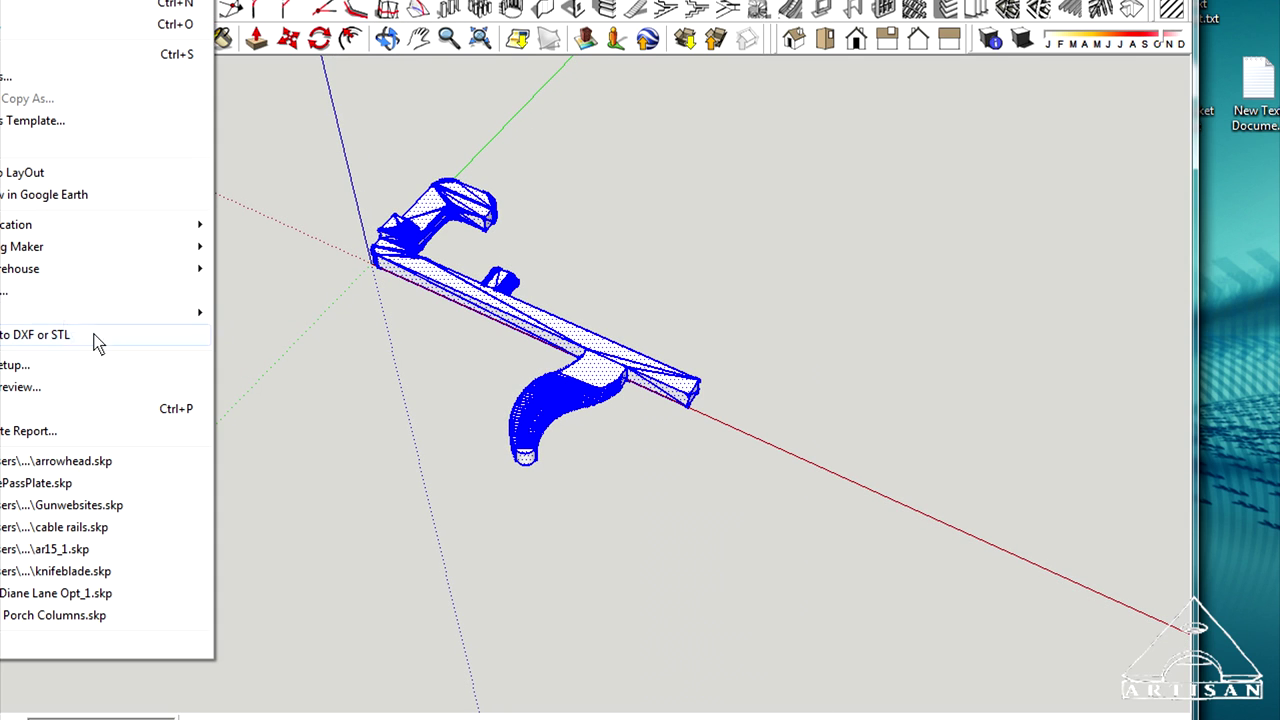
{"action": "mouse_move", "coordinate": [30, 315]}
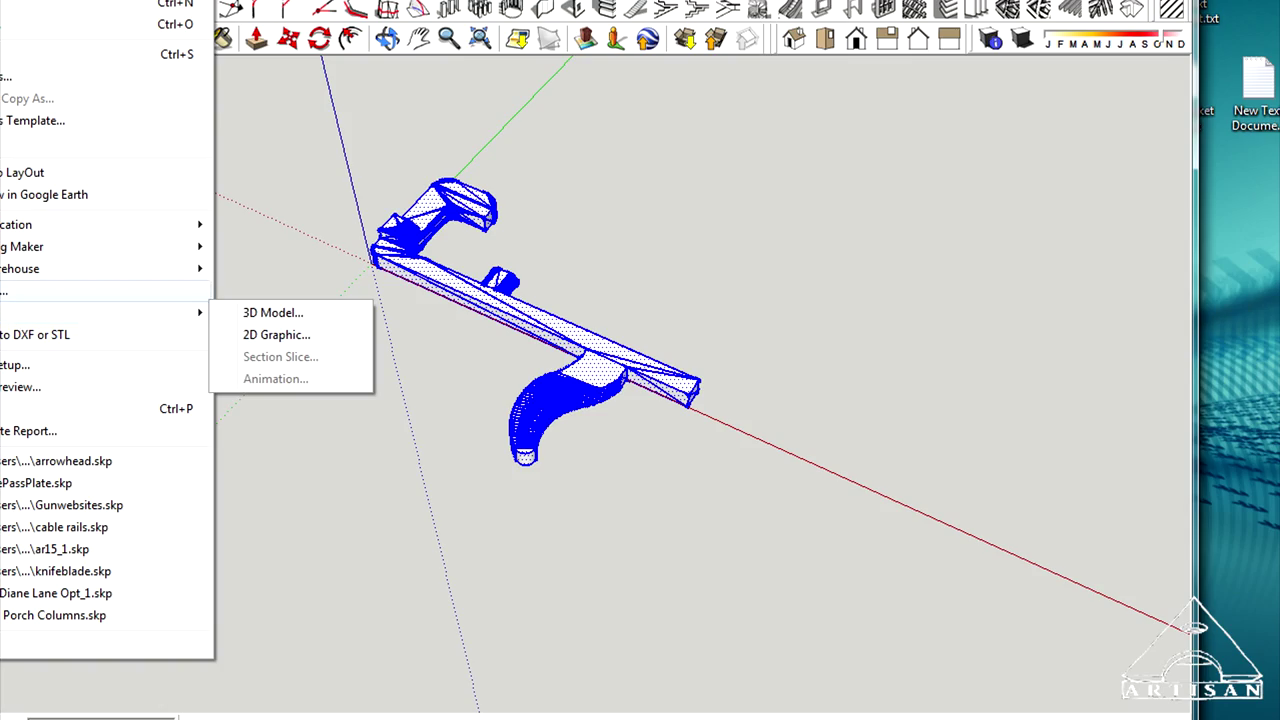